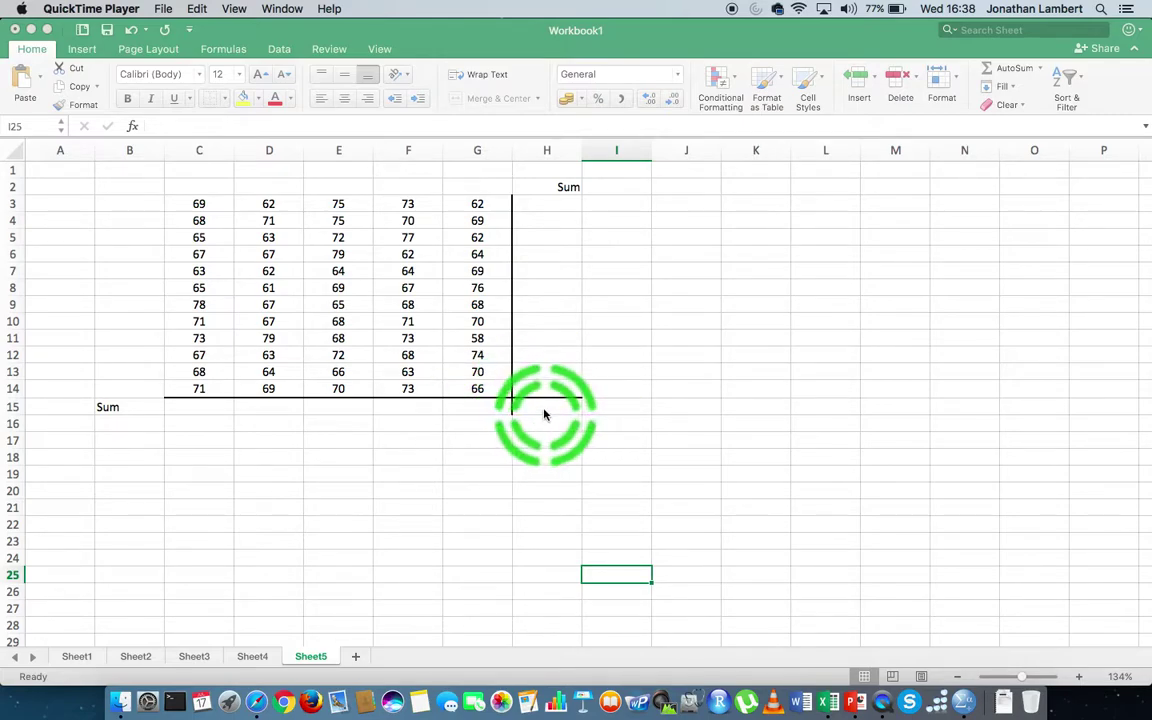
- Enter =sum(C3:G14) in H15 so the whole grid's grand total shows 4100
left_click(539, 411)
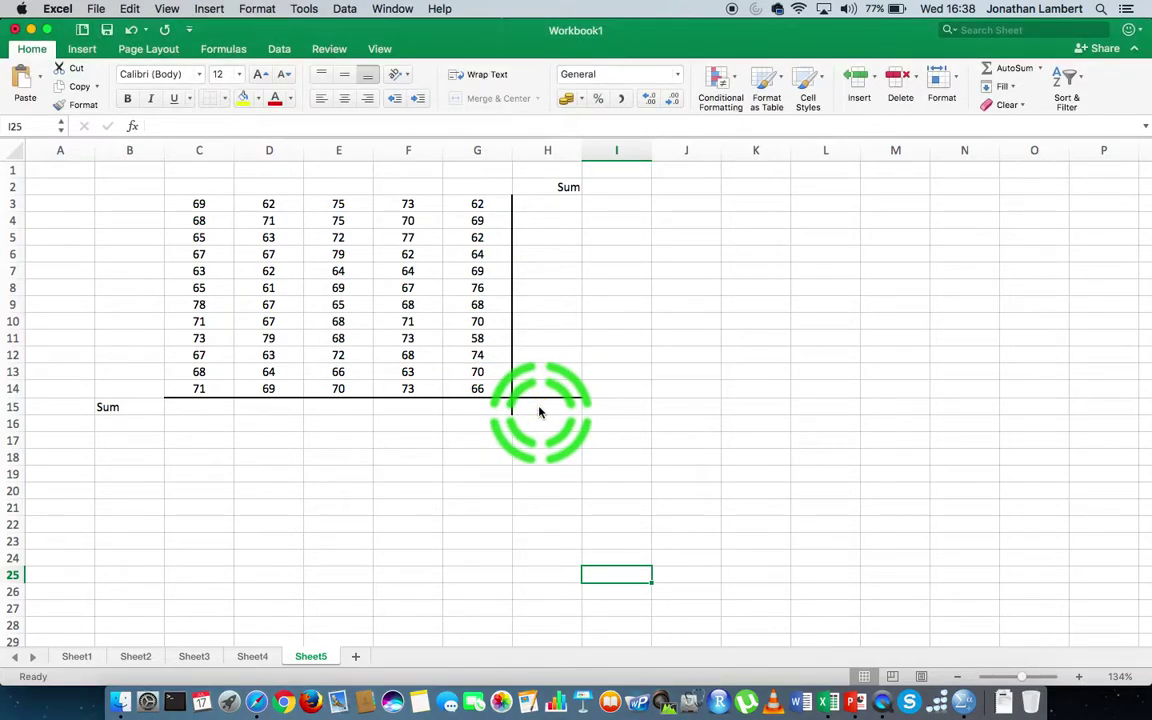
left_click(539, 411)
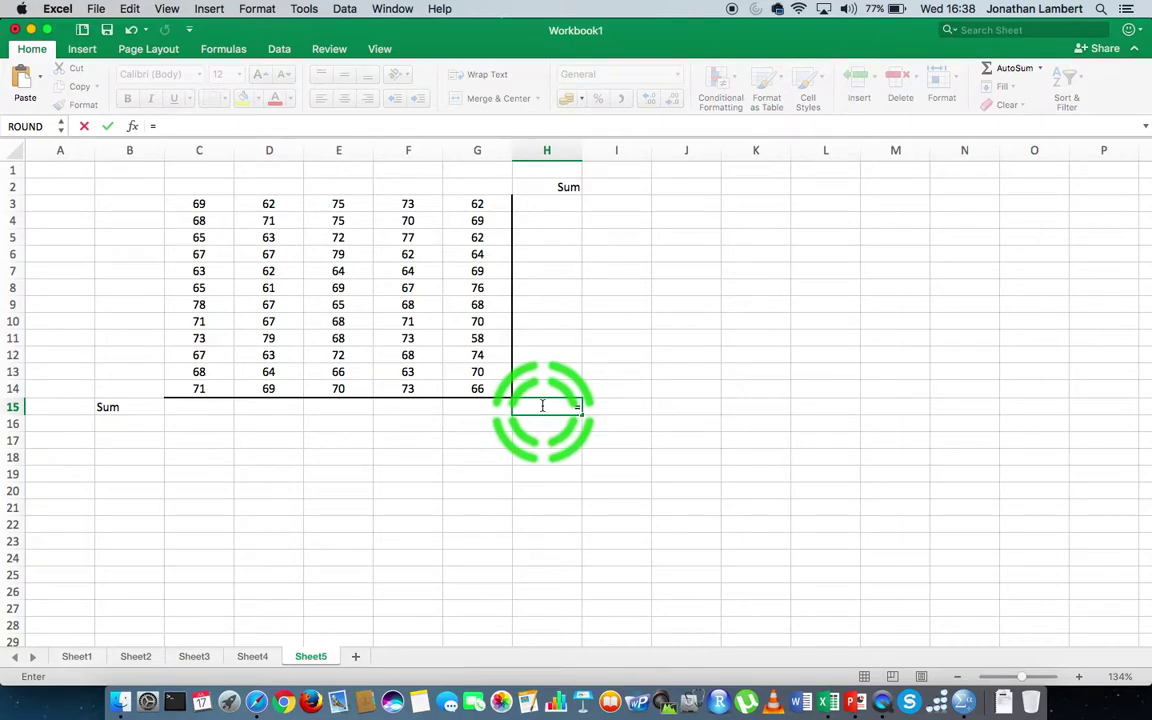
type("s")
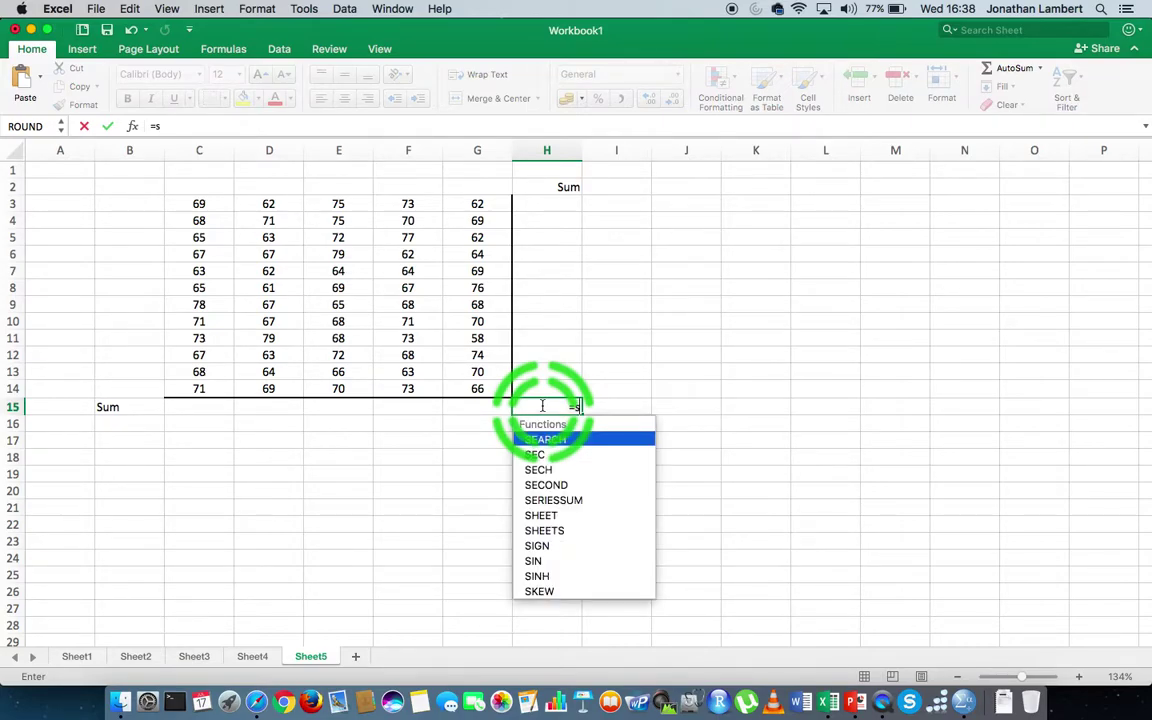
type("um")
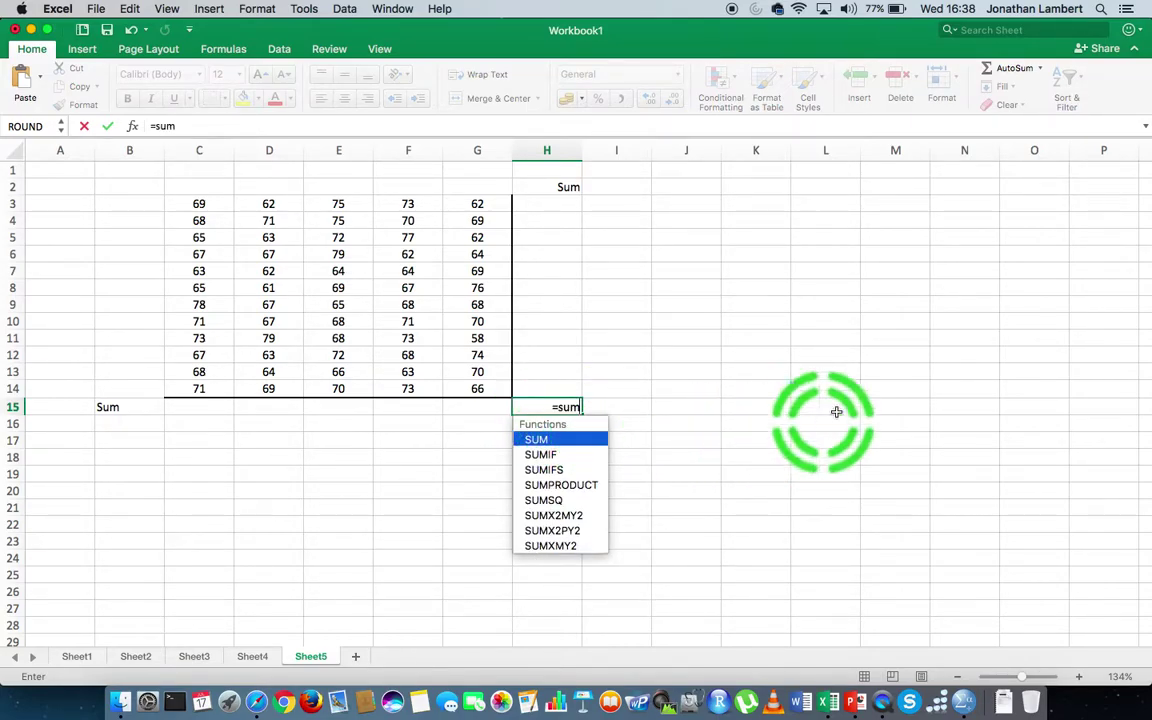
type("(")
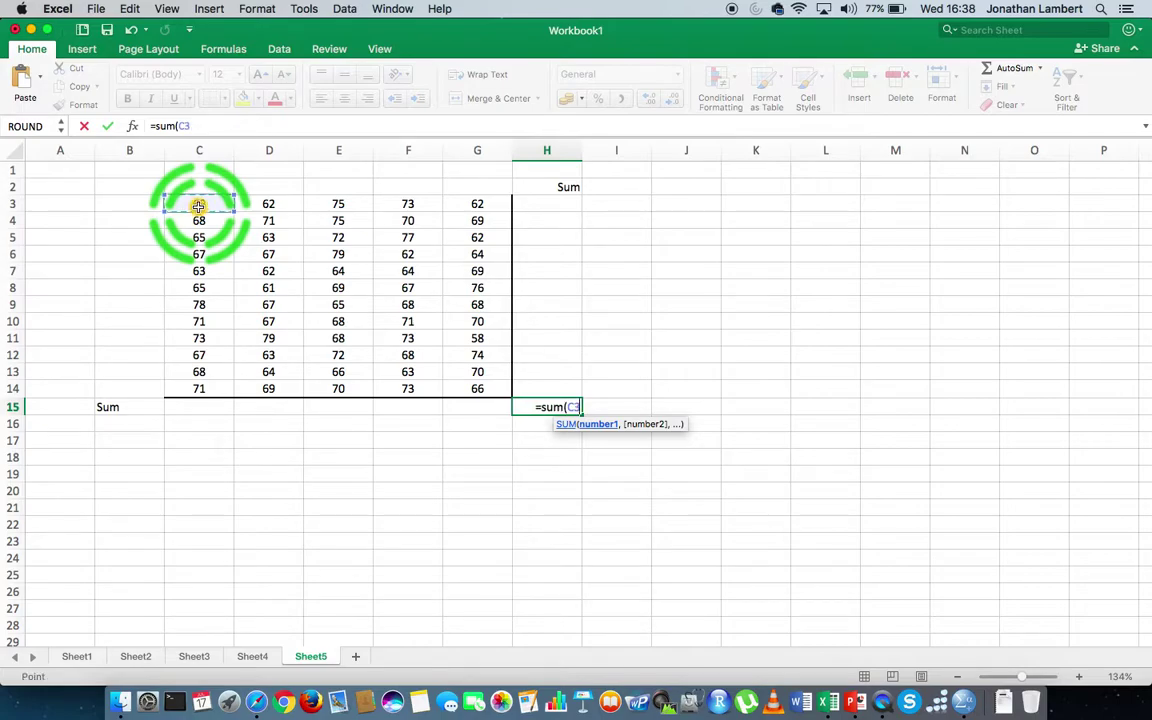
left_click_drag(200, 207, 463, 395)
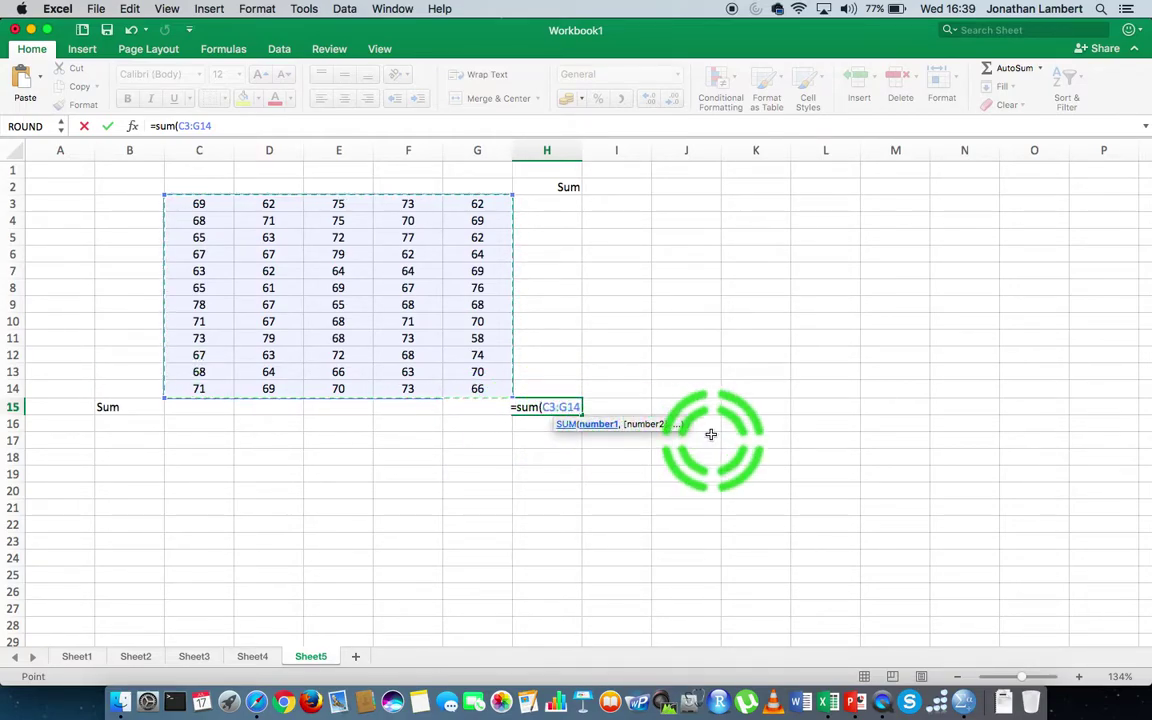
type(")")
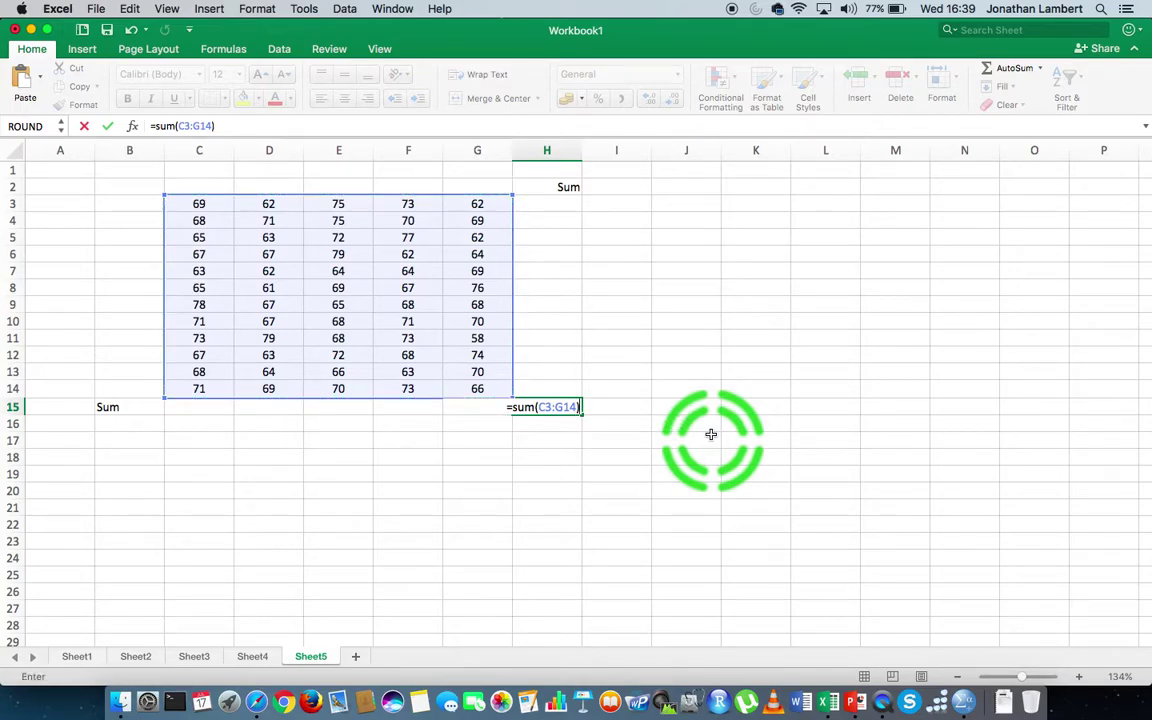
key("Return")
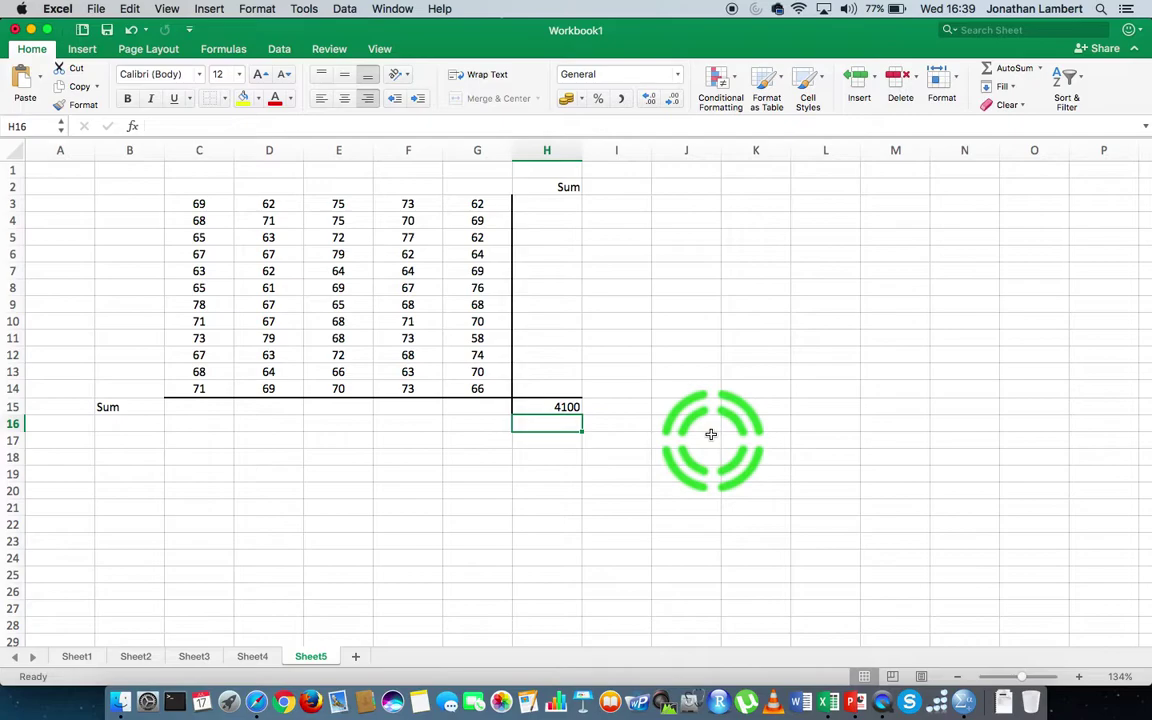
left_click(710, 434)
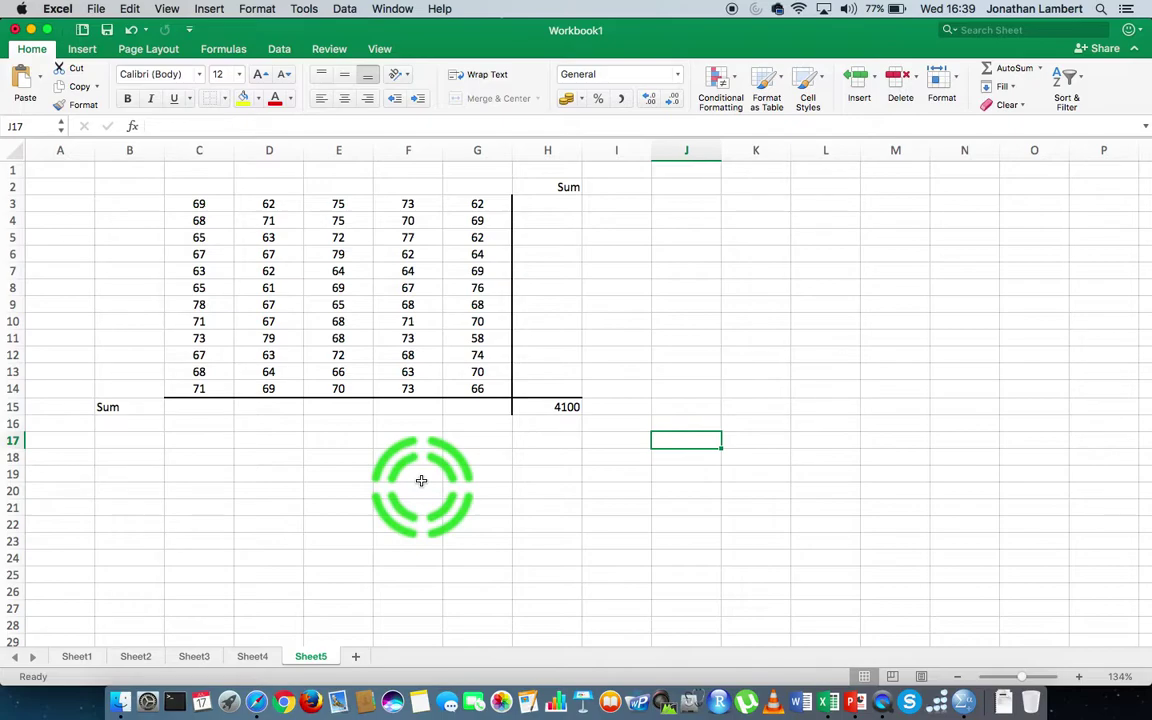
- Enter =sum(C3:C14) in C15 to total column C as 825
left_click(200, 409)
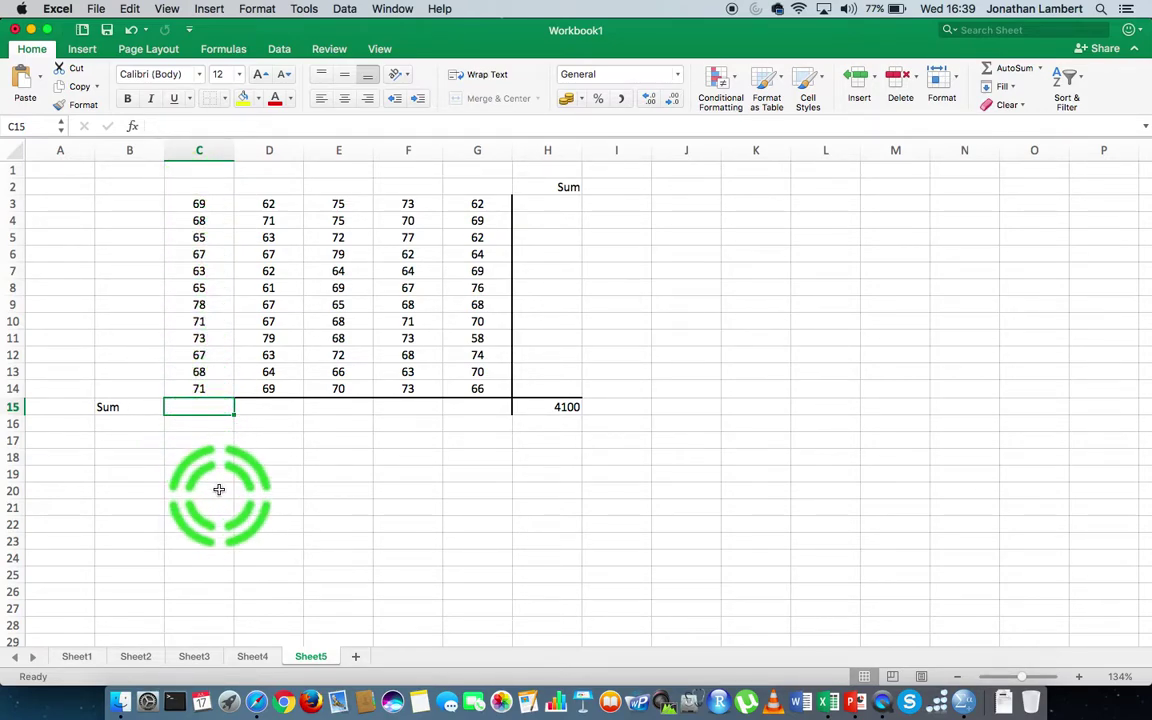
type("=sum")
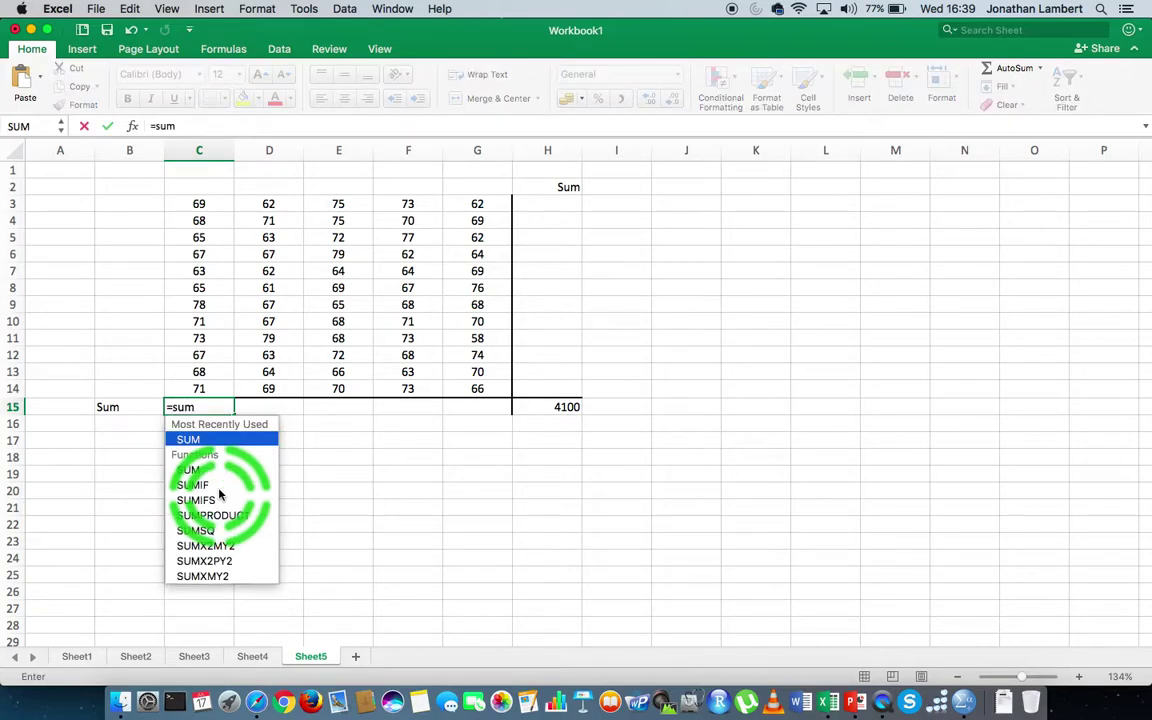
type("(")
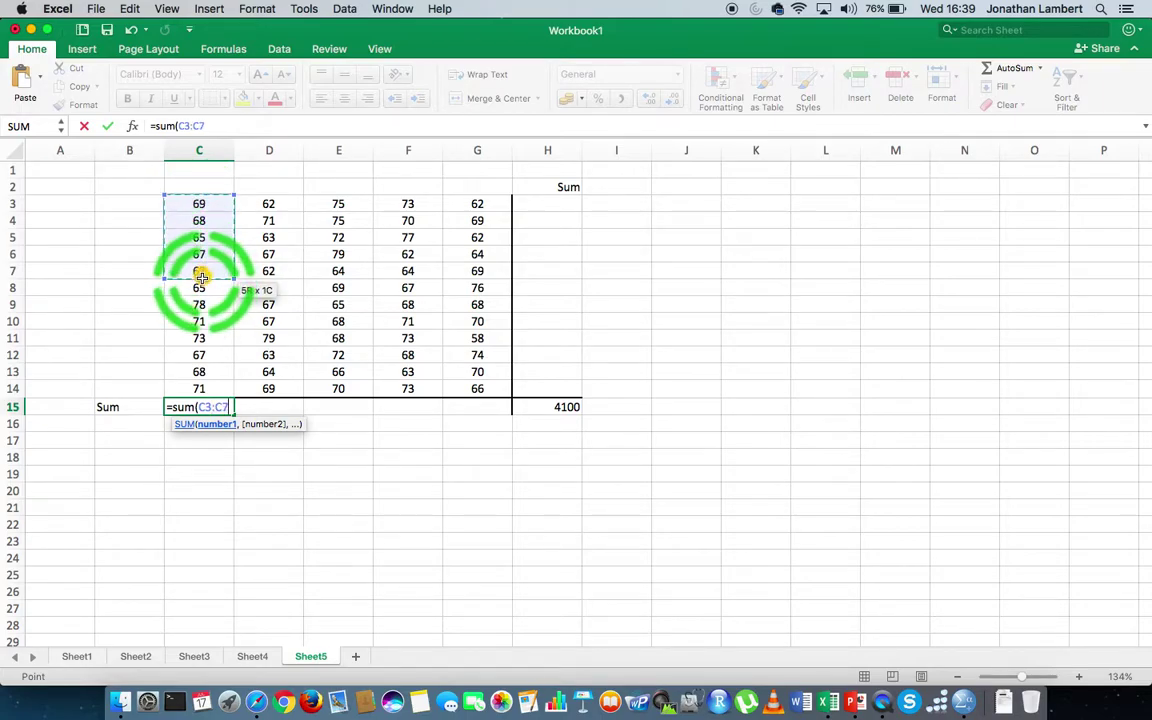
left_click_drag(200, 340, 200, 388)
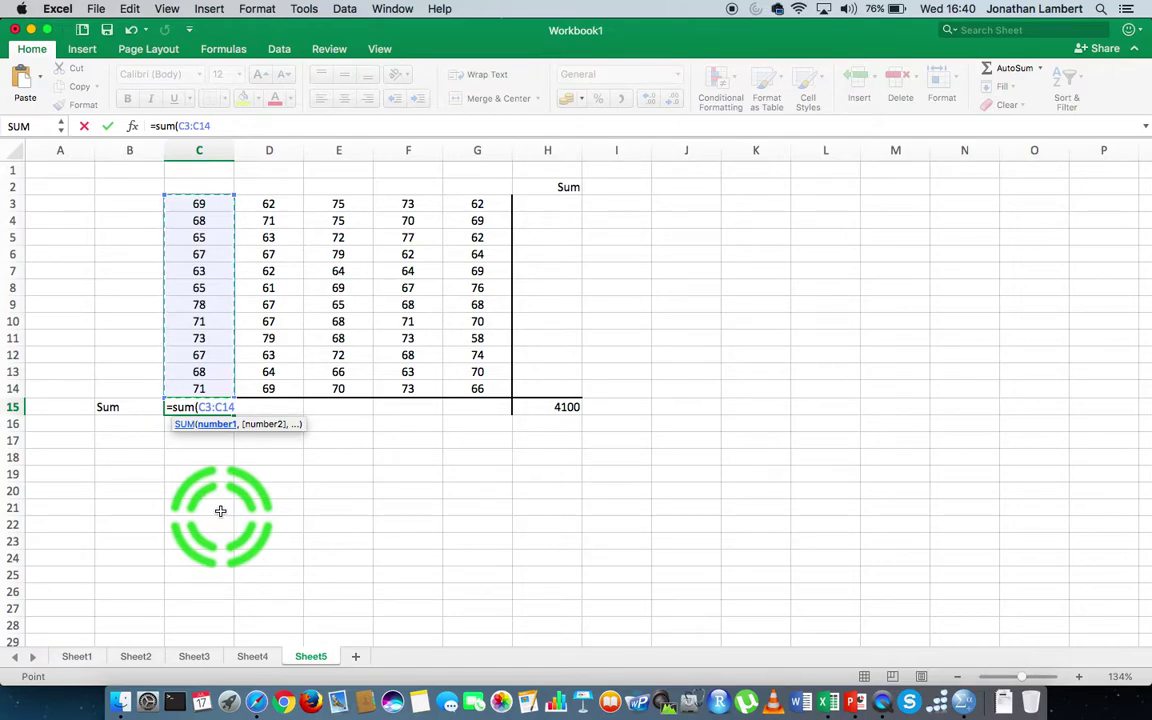
type(")")
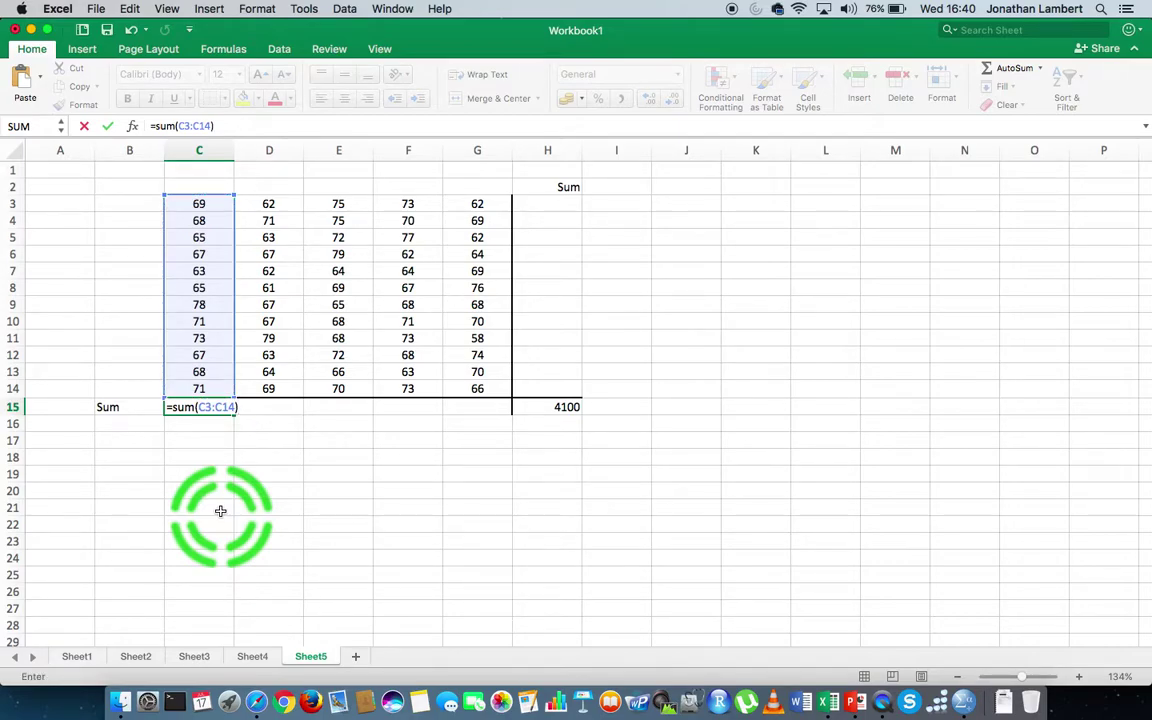
key("Return")
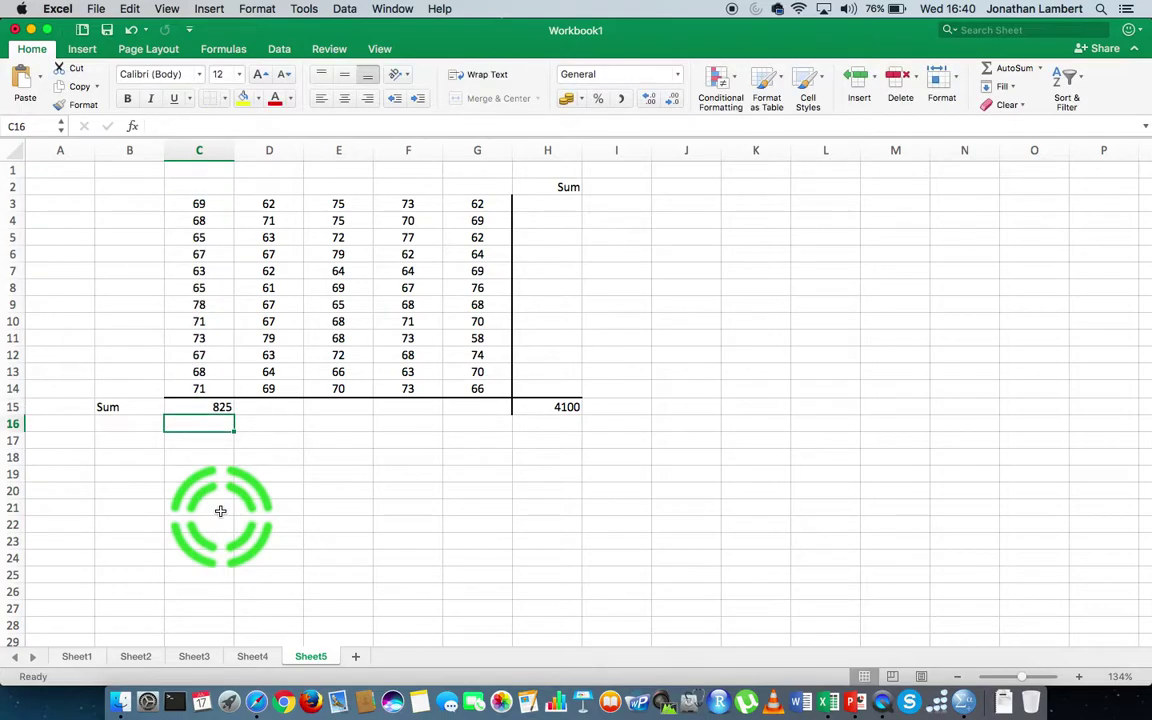
left_click(198, 410)
- Centre-align the totals row C15:G15
left_click_drag(198, 410, 477, 407)
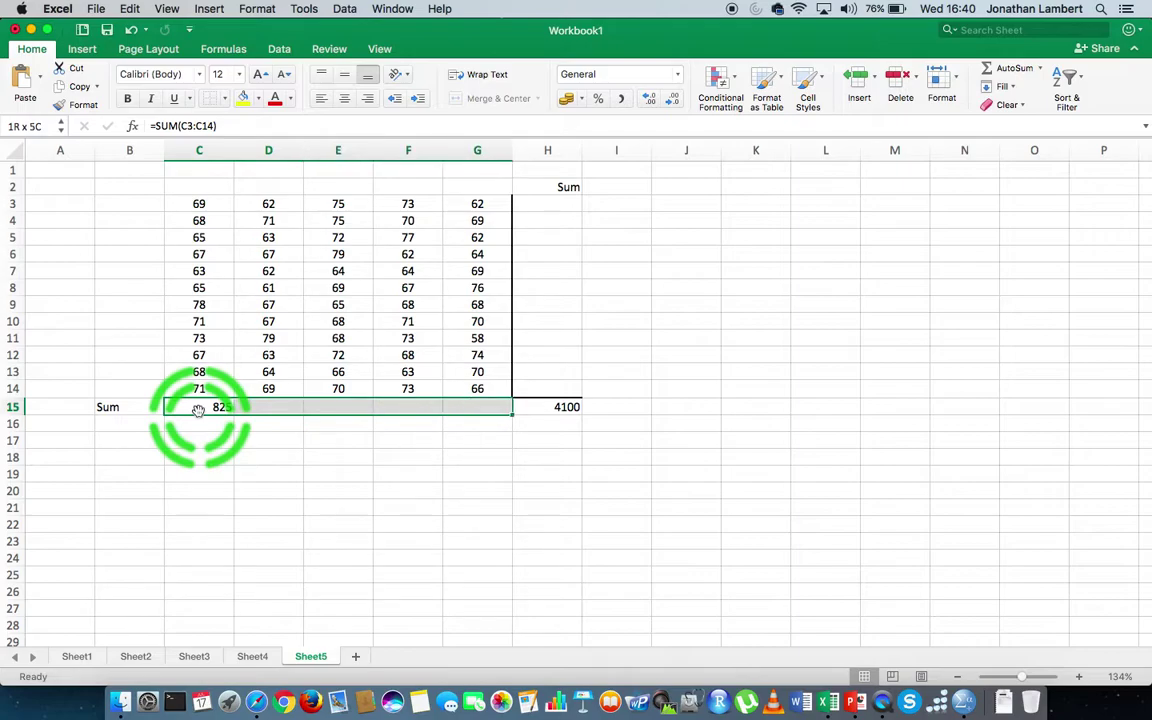
left_click(344, 98)
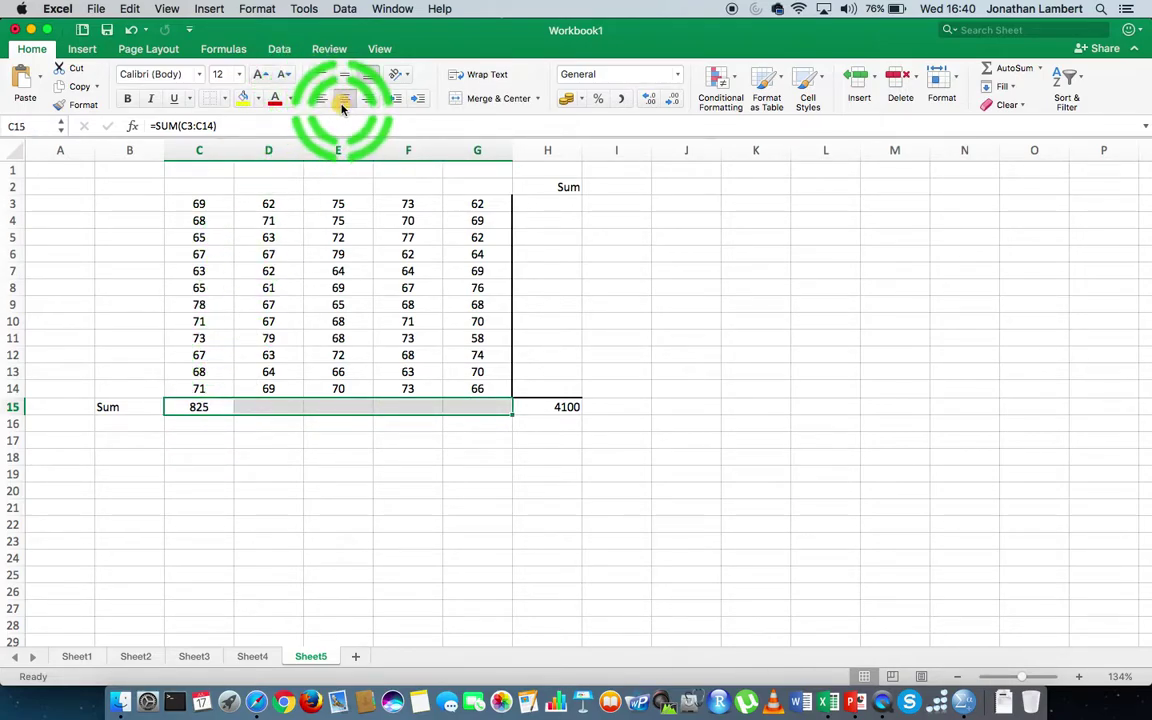
left_click(239, 485)
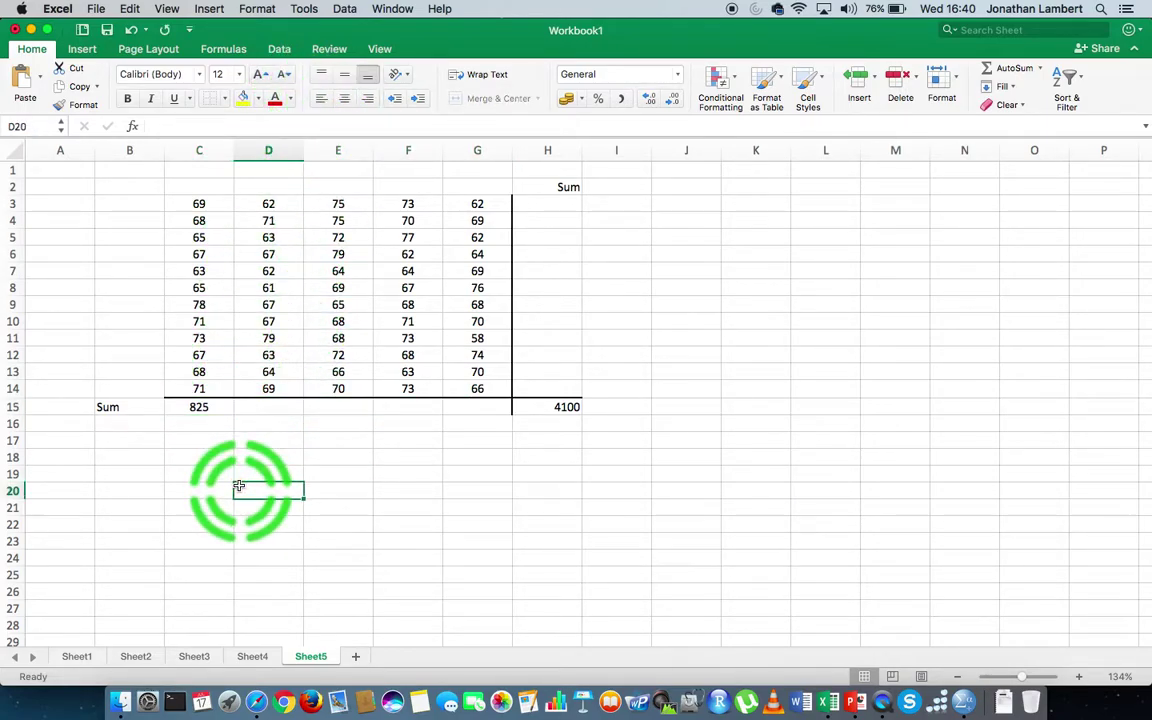
- Copy the C15 sum across to G15, giving totals 795, 843, 829 and 808
left_click(199, 408)
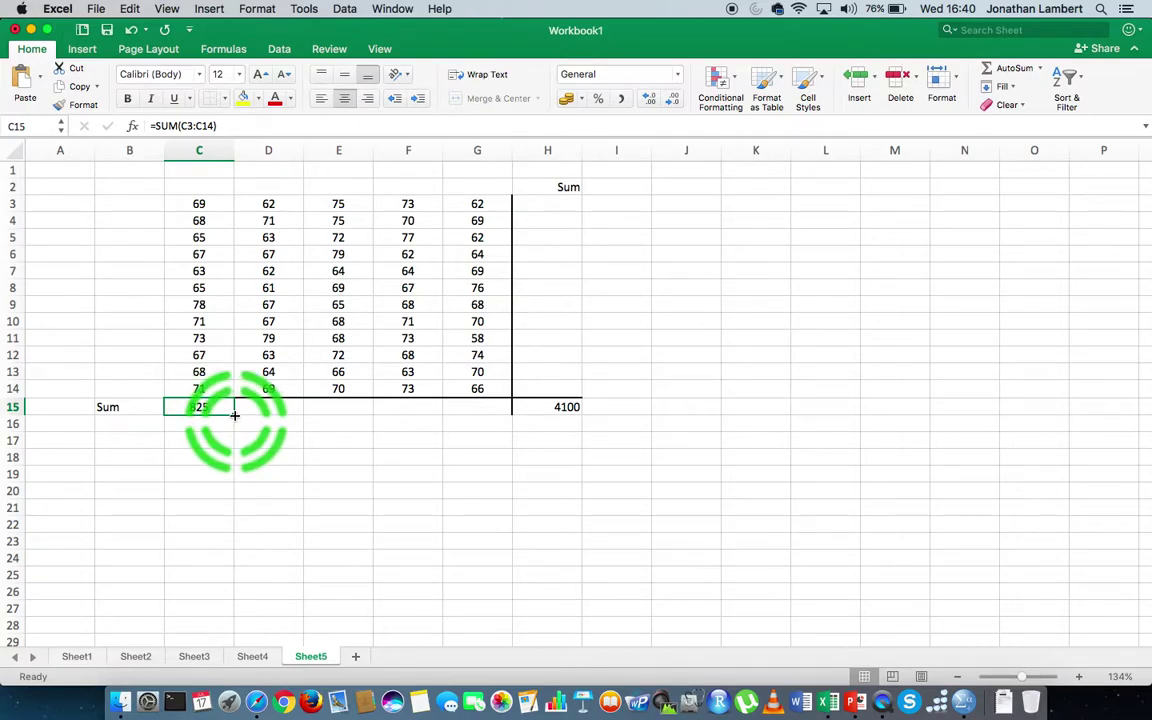
left_click_drag(234, 414, 494, 411)
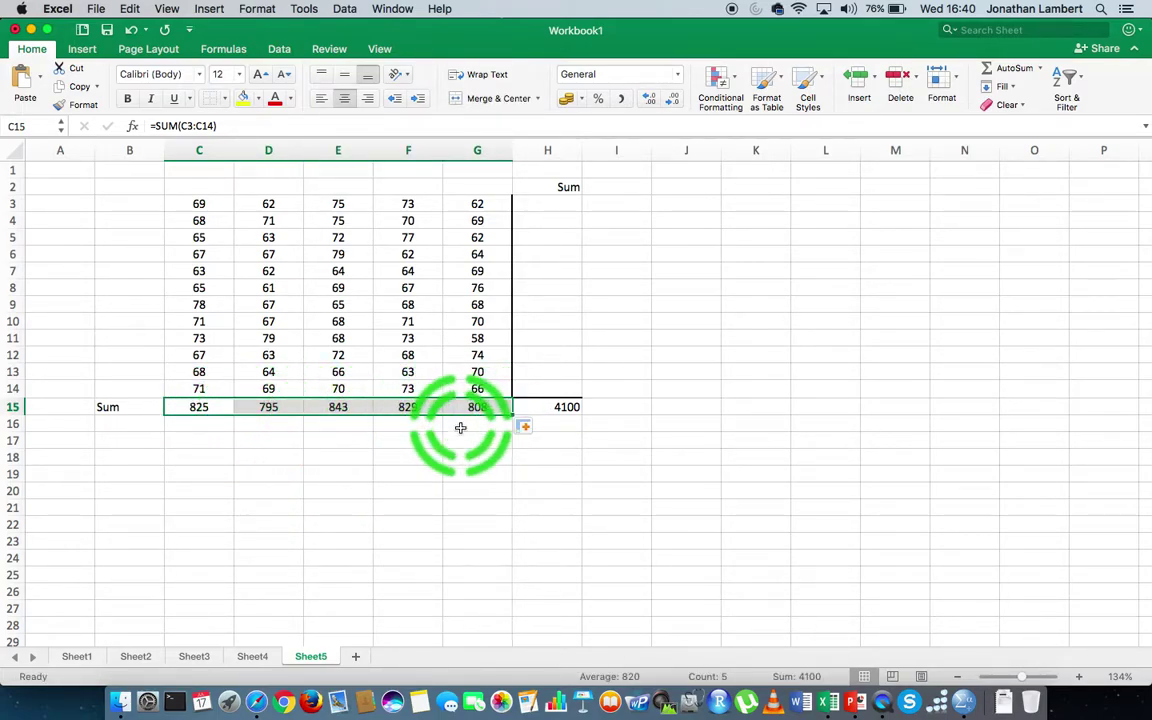
left_click(412, 455)
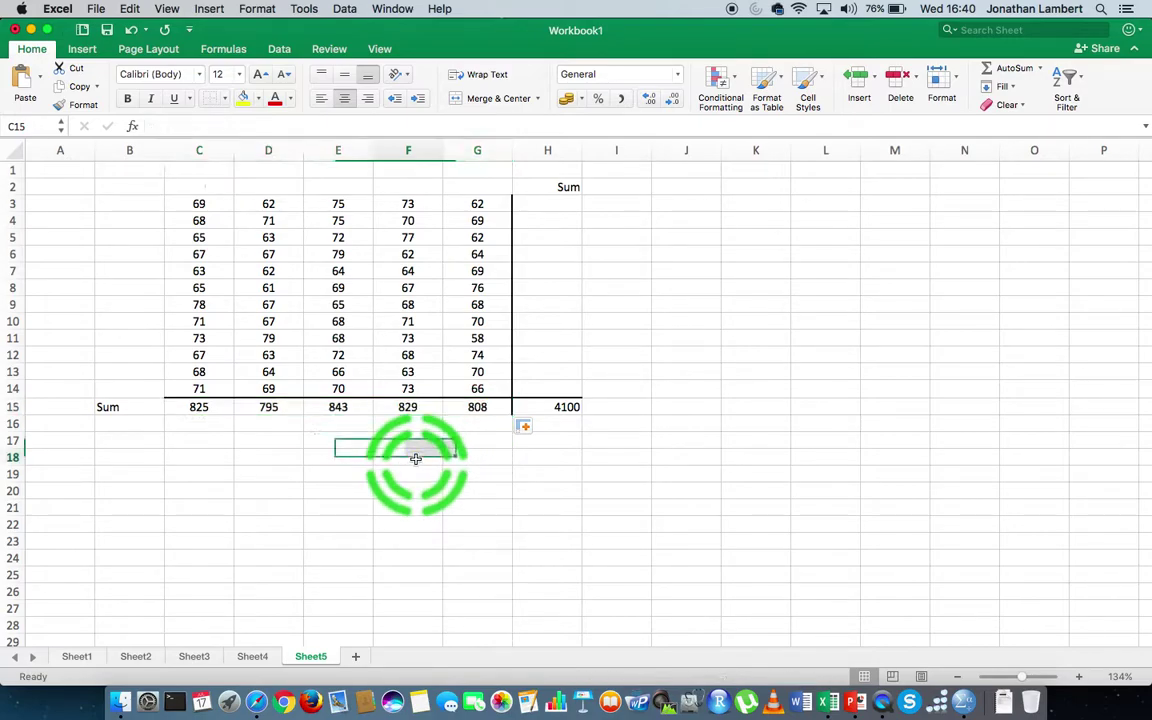
double_click(208, 407)
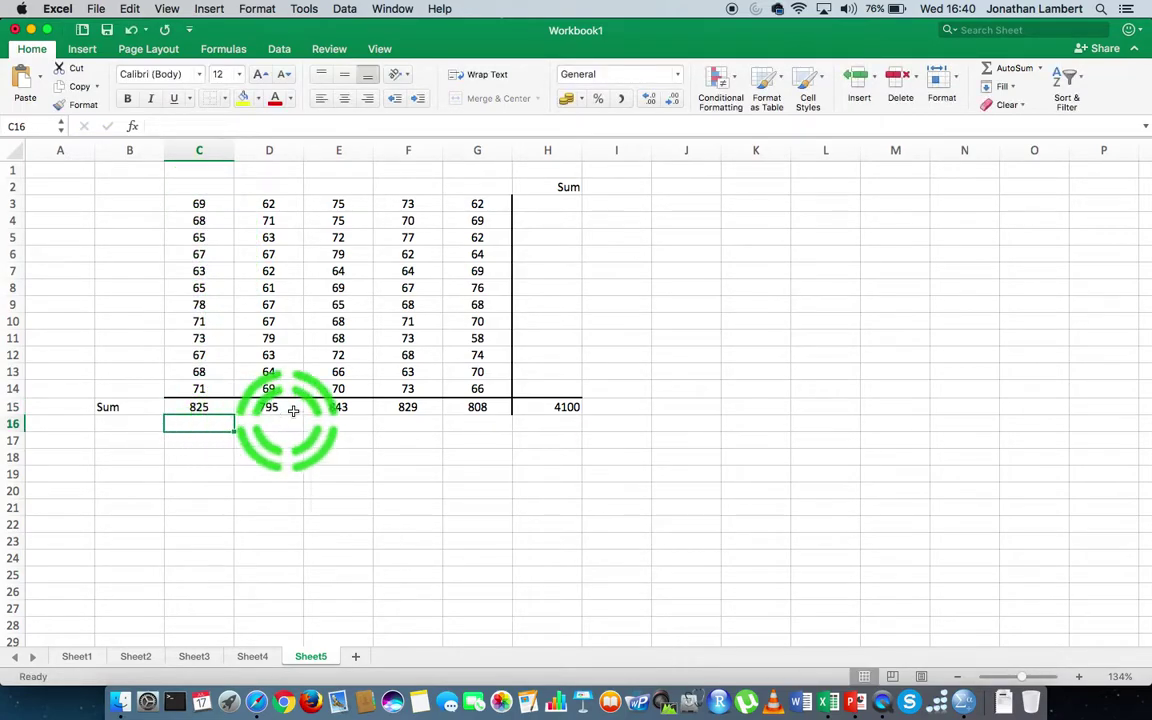
double_click(283, 408)
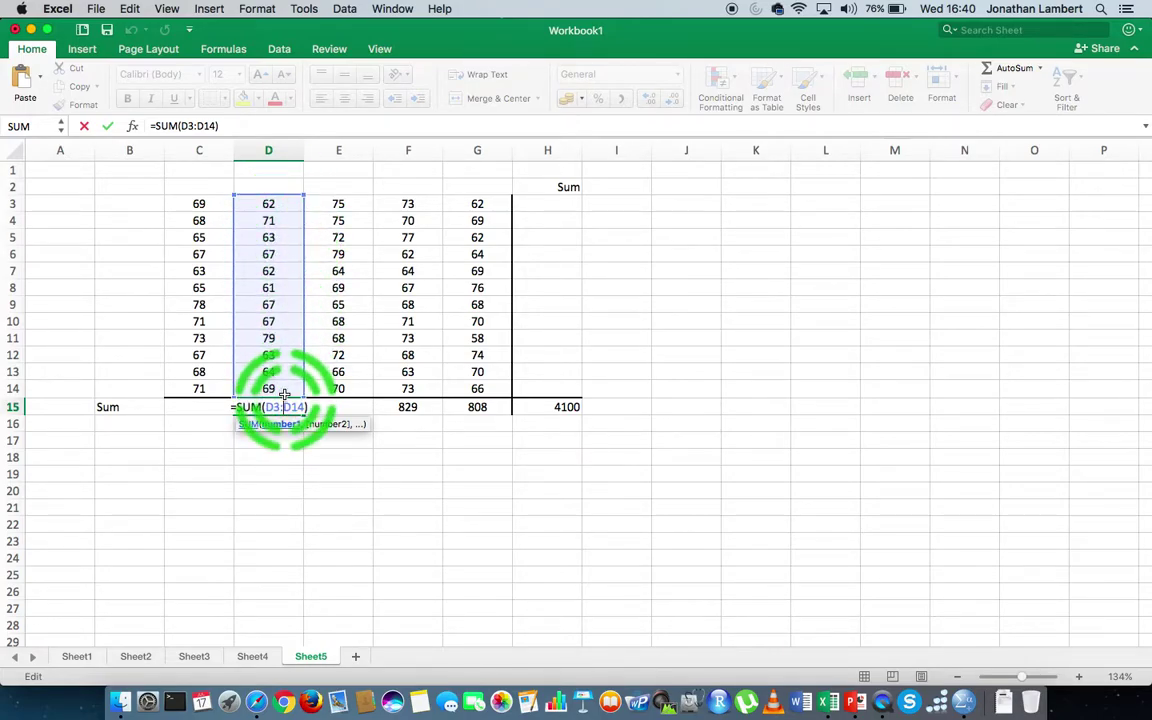
key("Return")
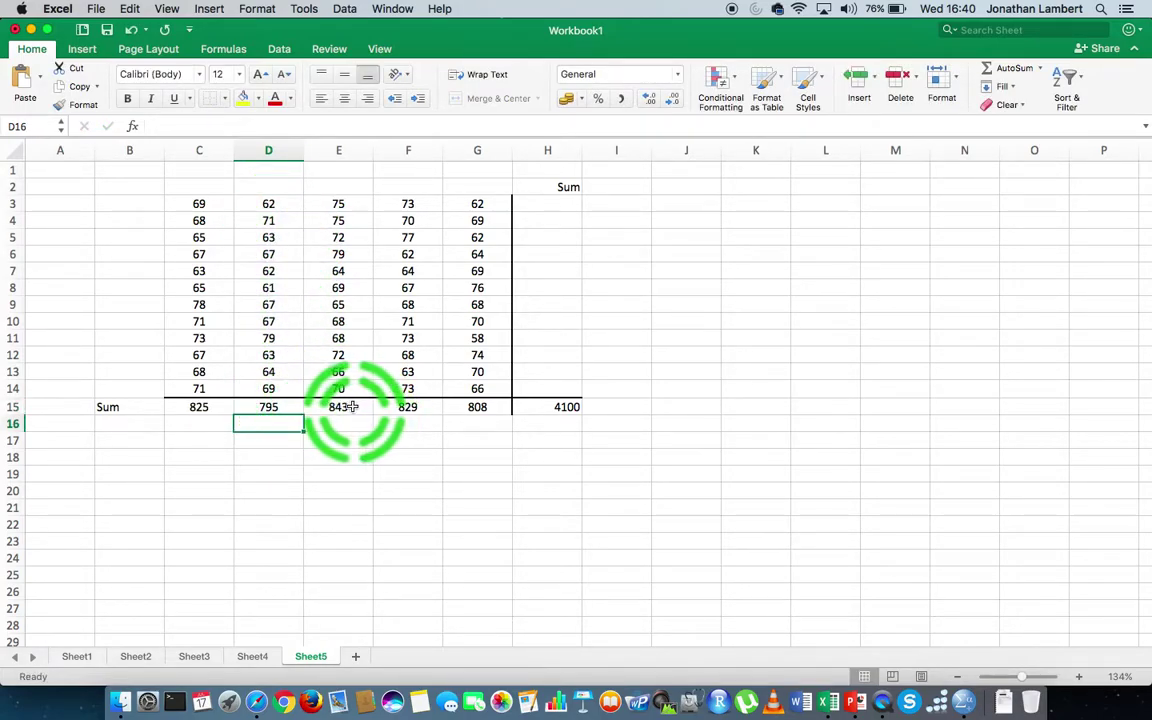
double_click(352, 407)
key("Return")
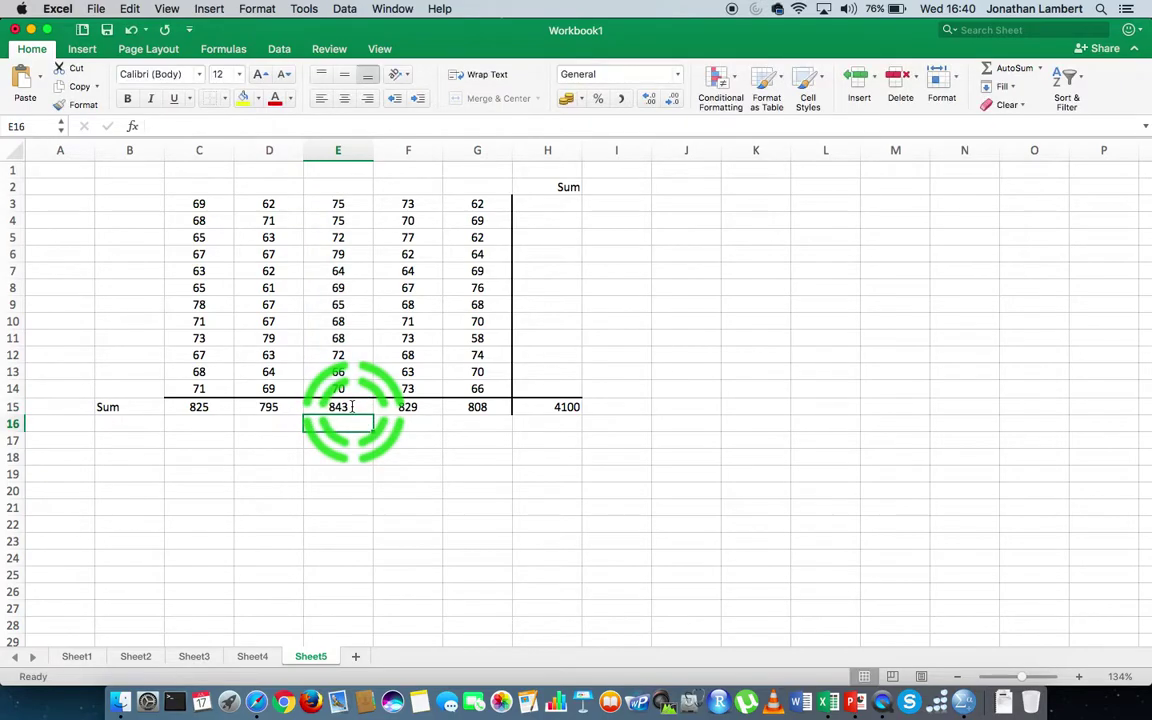
left_click(200, 405)
double_click(200, 406)
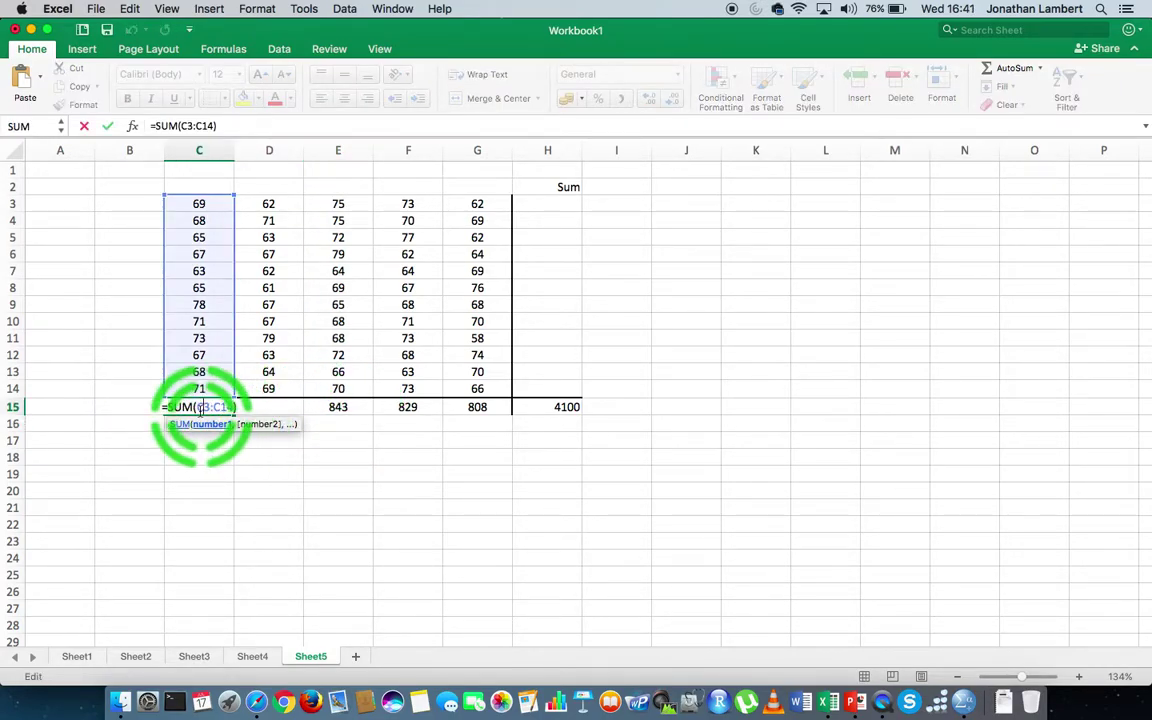
left_click_drag(203, 407, 231, 407)
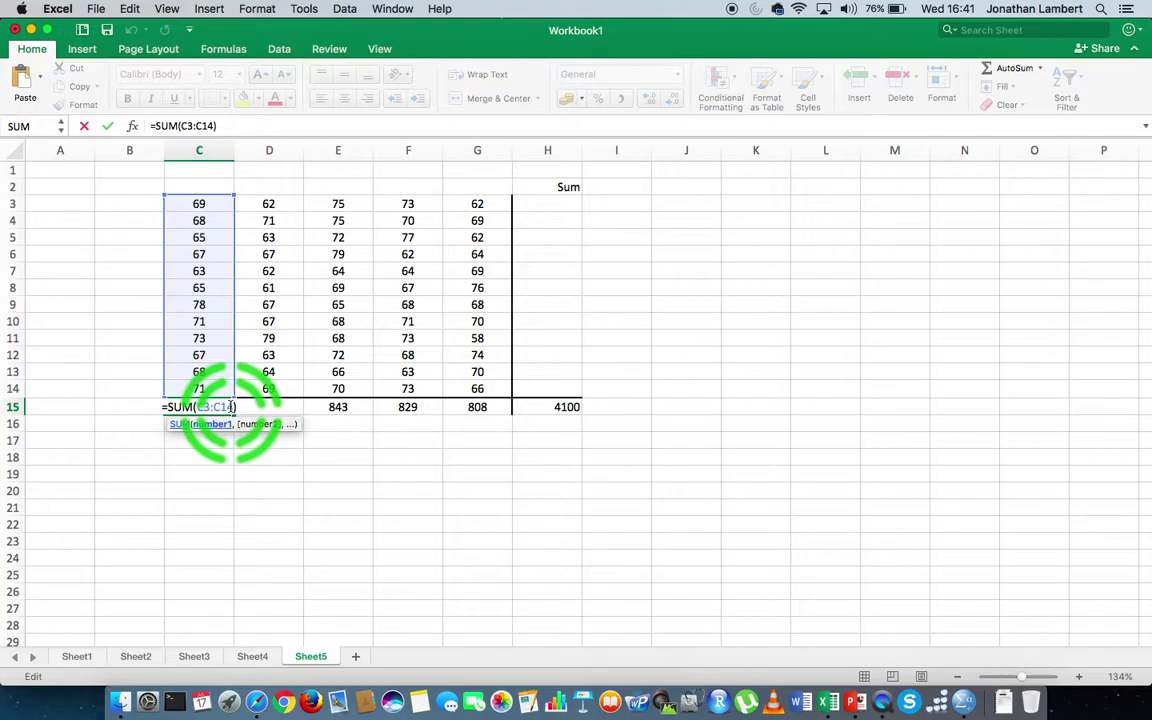
left_click_drag(231, 407, 200, 407)
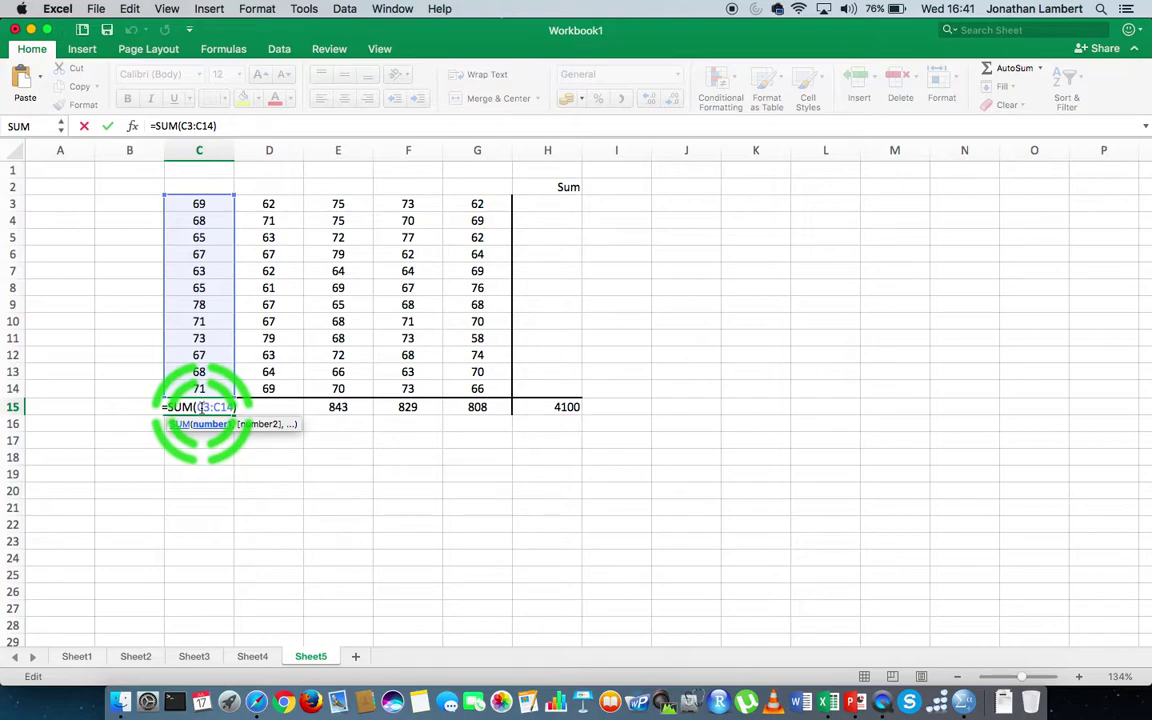
left_click_drag(199, 407, 230, 459)
left_click(229, 459)
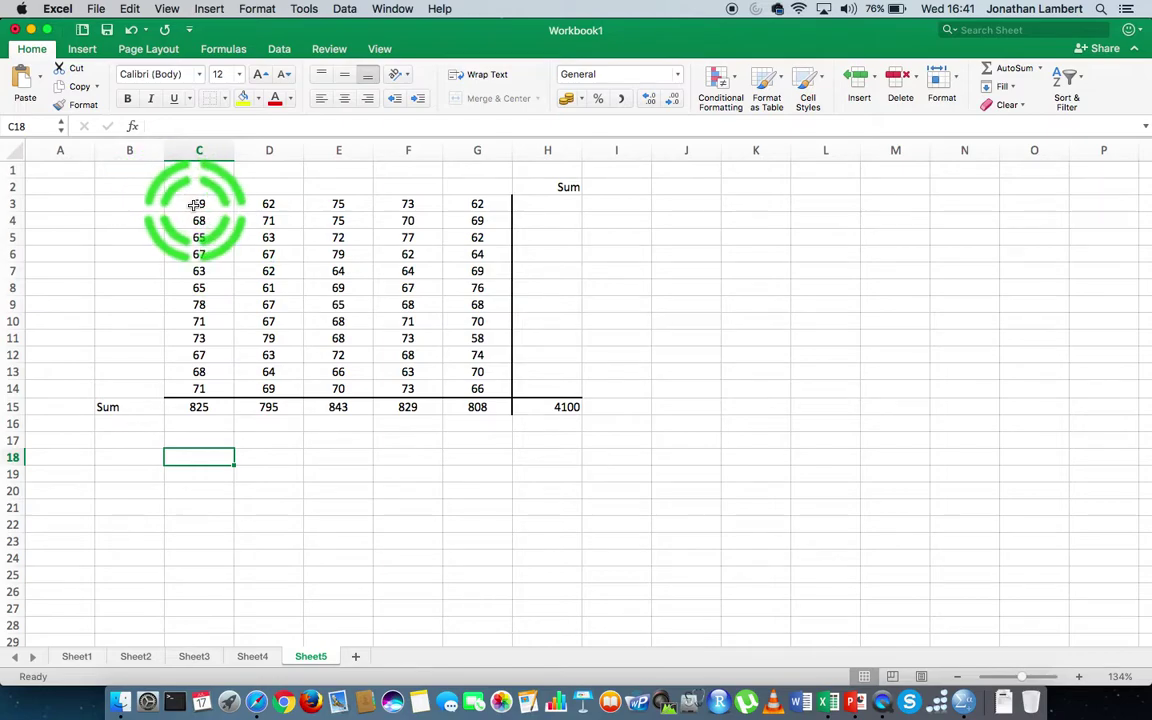
- Enter =SUM(C3:G3) in H3 to total row 3 as 341
left_click_drag(198, 205, 469, 201)
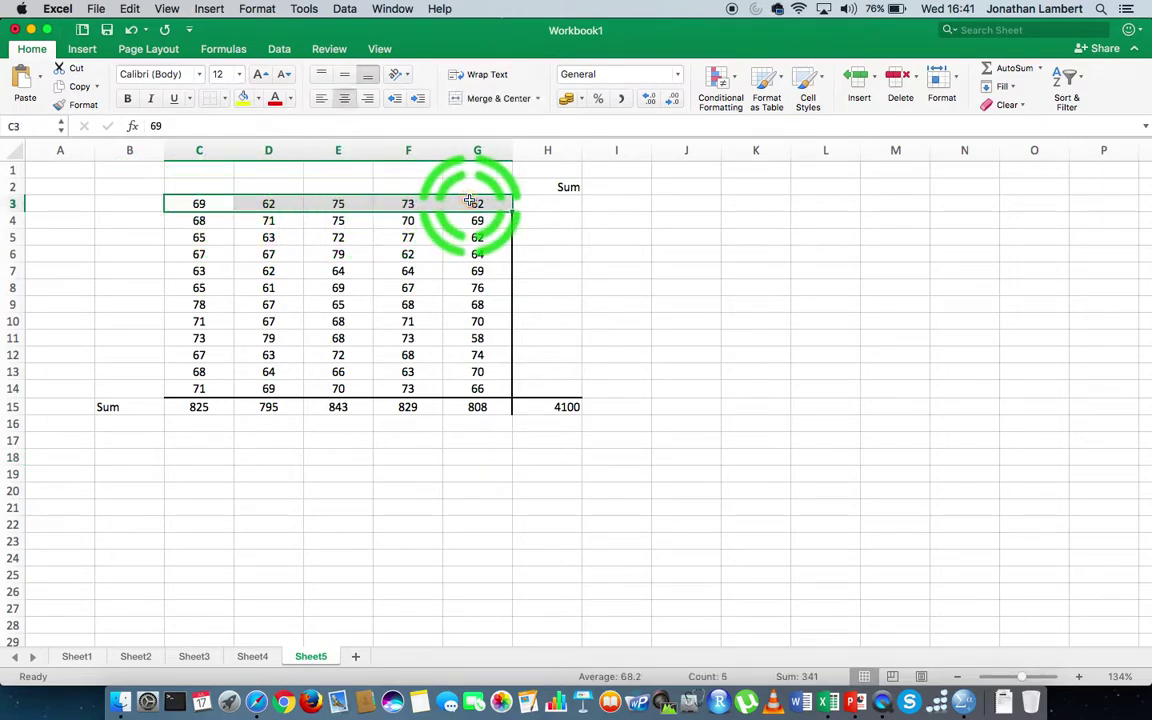
left_click(535, 206)
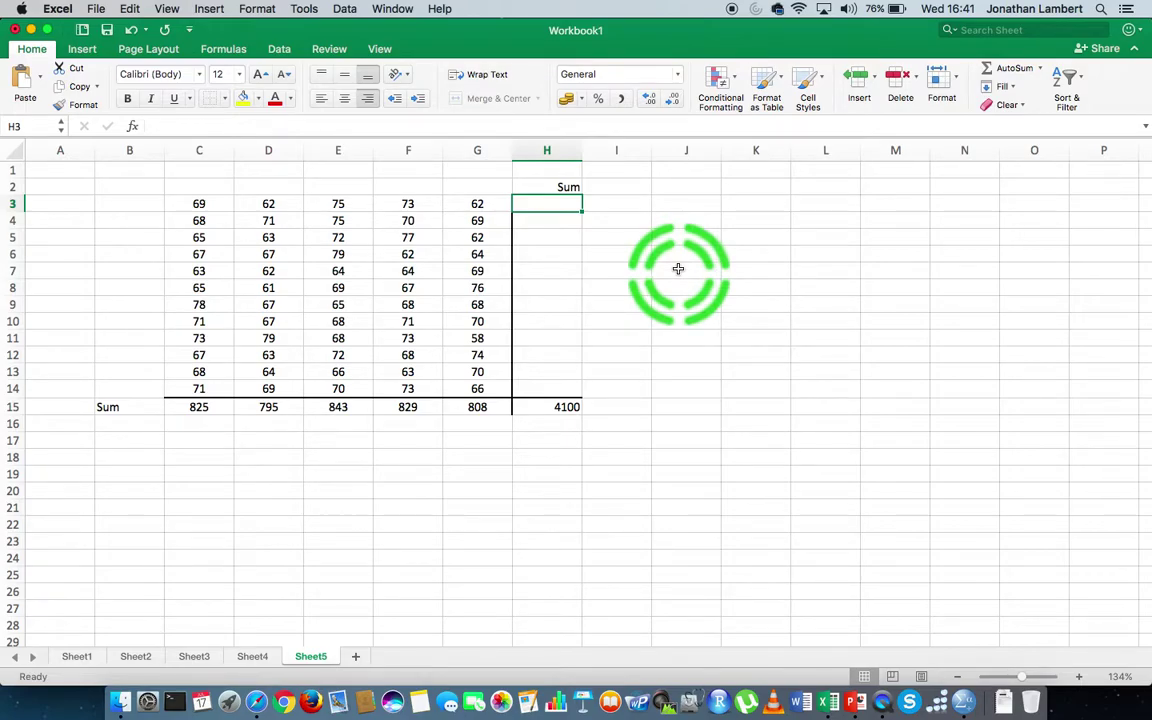
type("=sum")
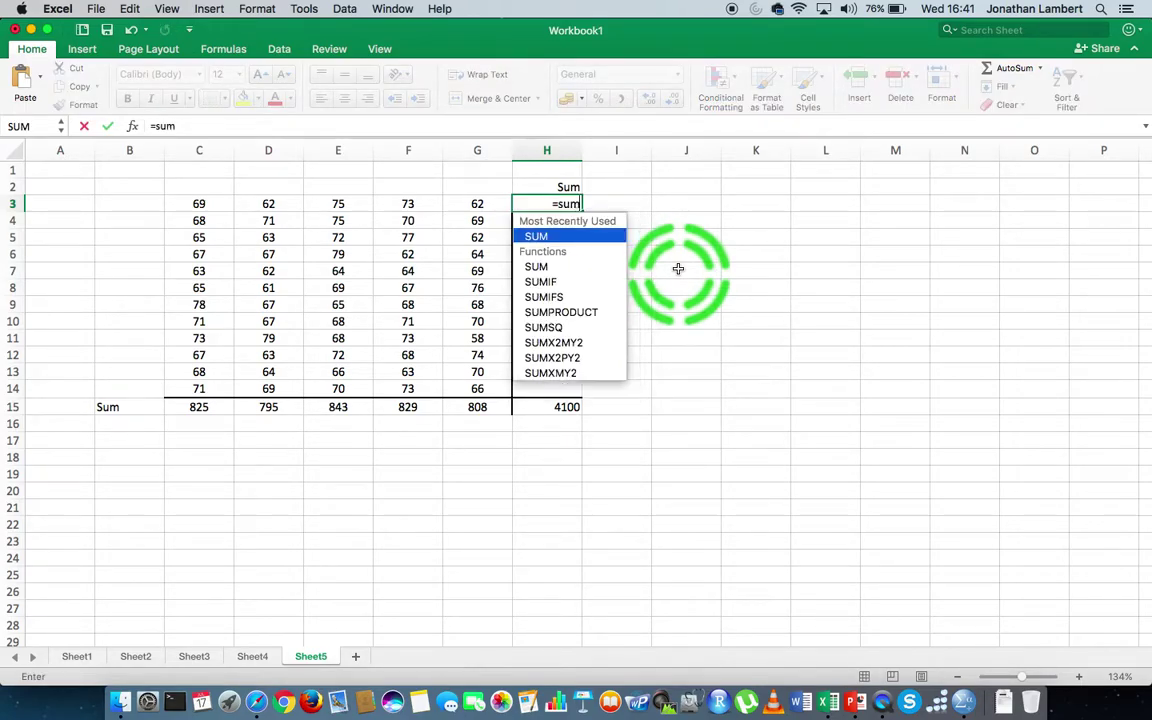
type("(")
left_click_drag(205, 203, 469, 203)
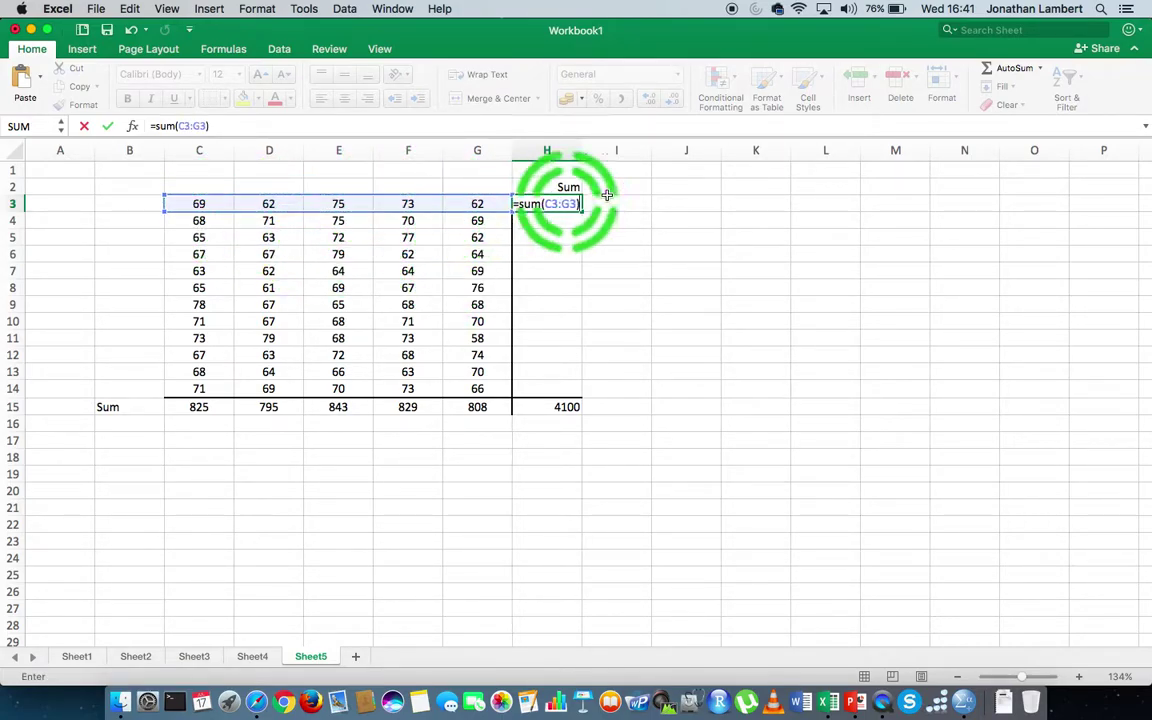
key("Return")
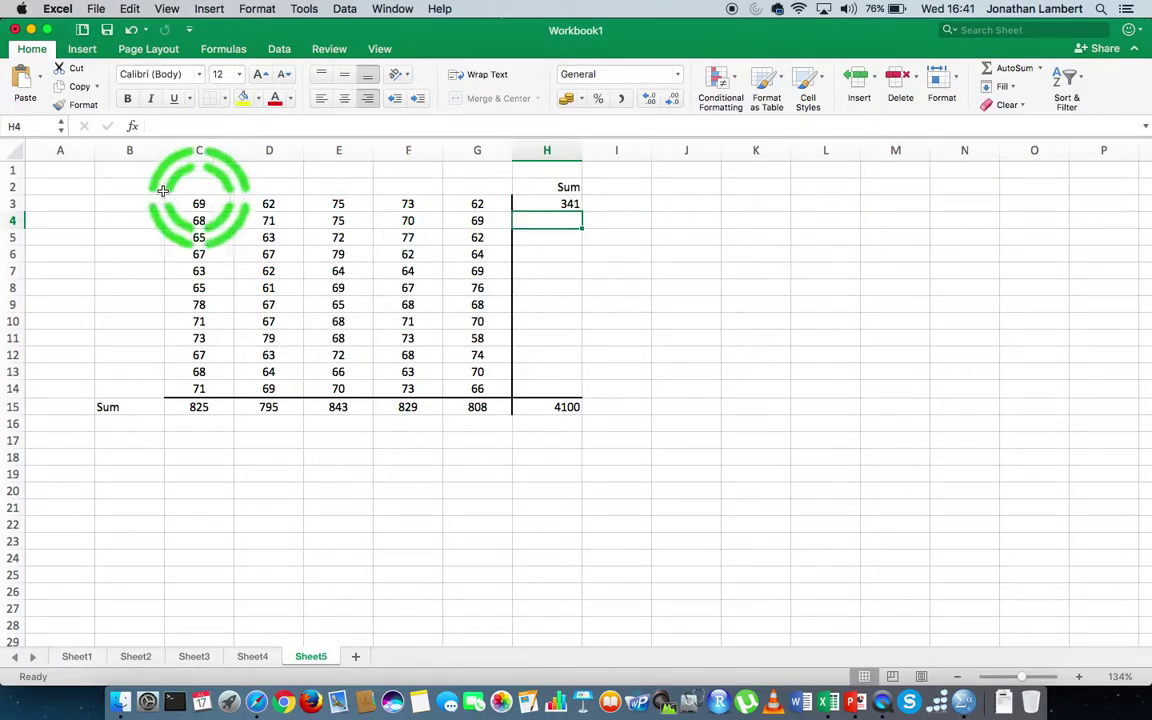
left_click(560, 205)
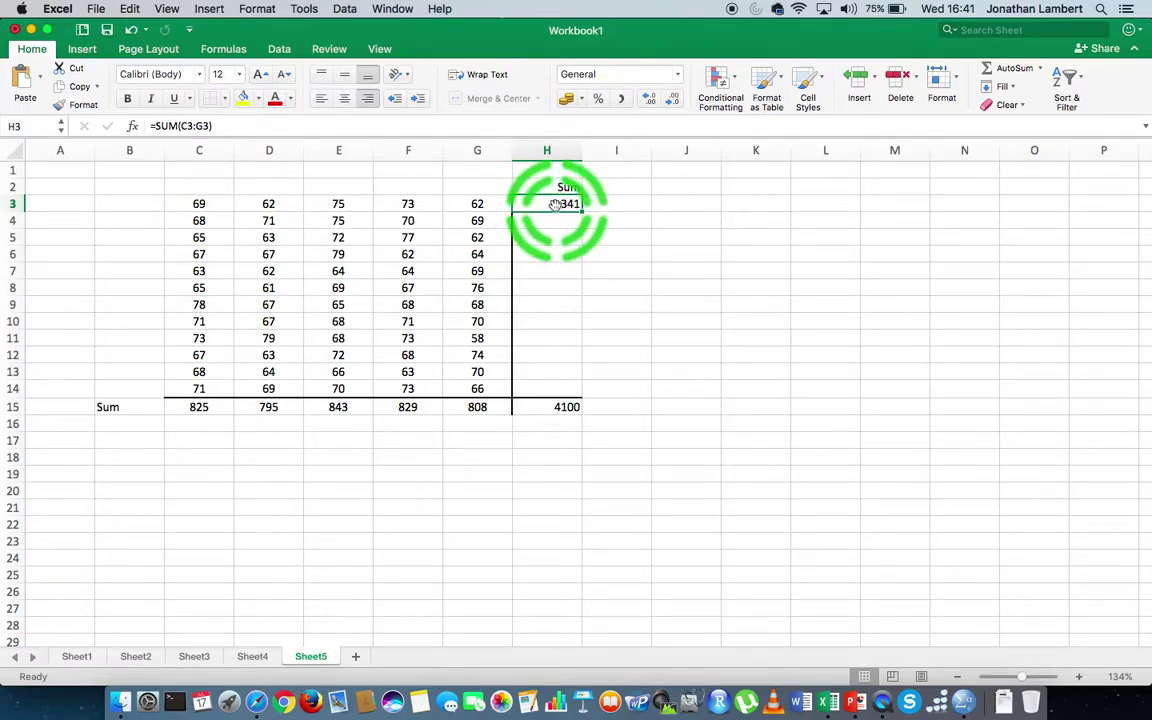
- Fill the H3 row-total formula down through H14, giving sums 353 to 349
left_click_drag(581, 218, 571, 307)
scroll(571, 307, "up", 5)
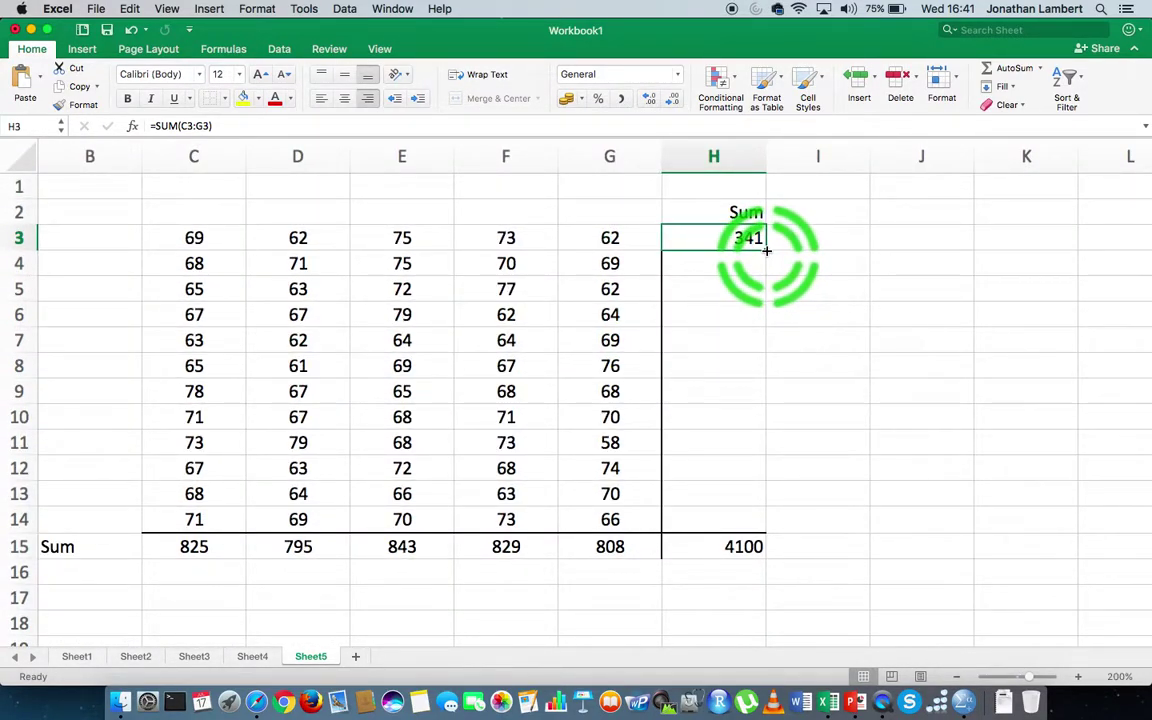
left_click_drag(766, 249, 763, 532)
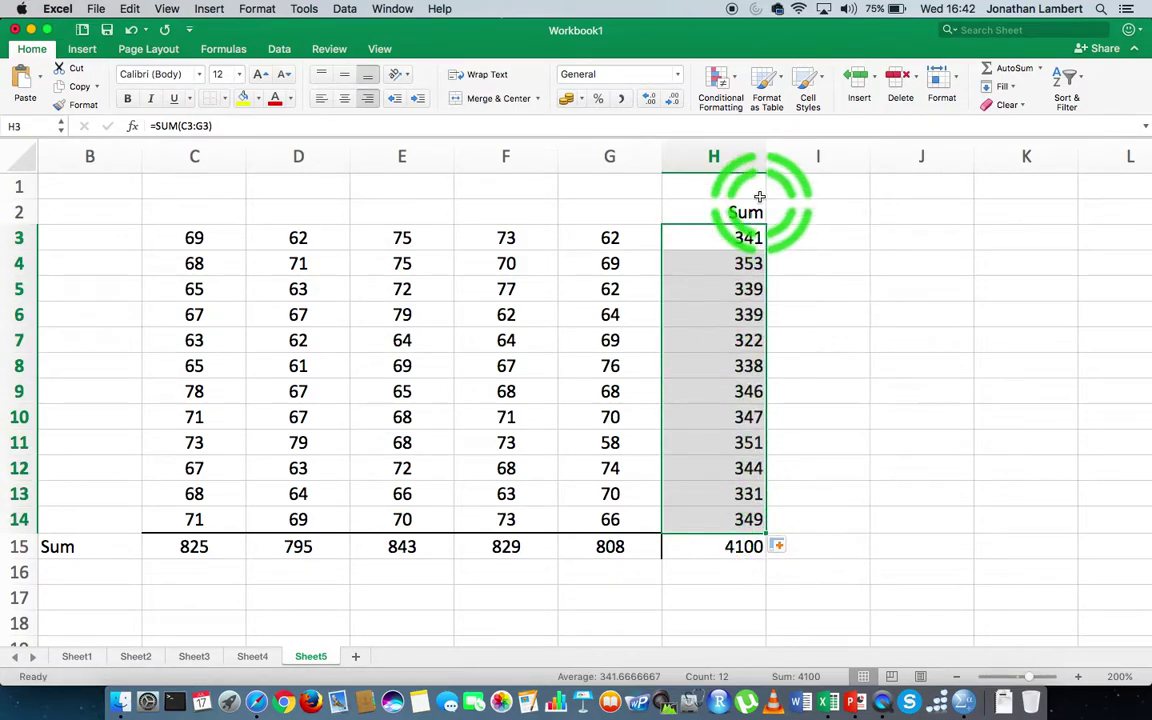
left_click(863, 329)
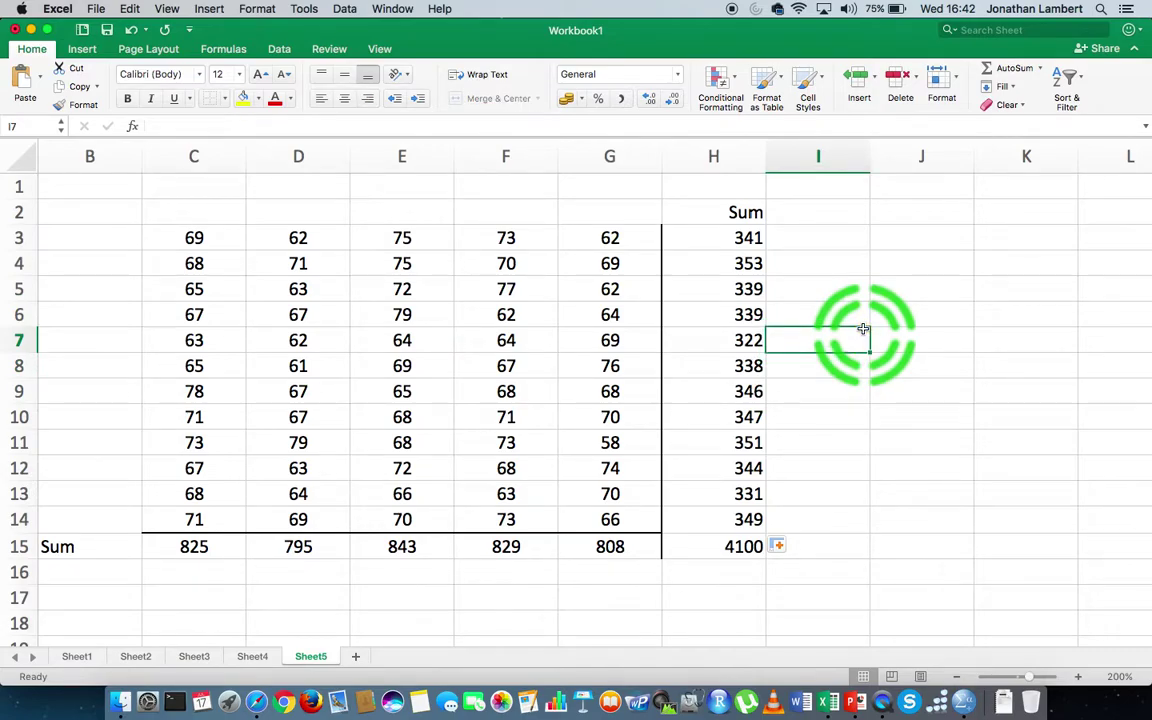
- Underline the 349 total in H14 and check the H15 grand total formula
left_click(718, 515)
left_click(173, 98)
left_click(881, 417)
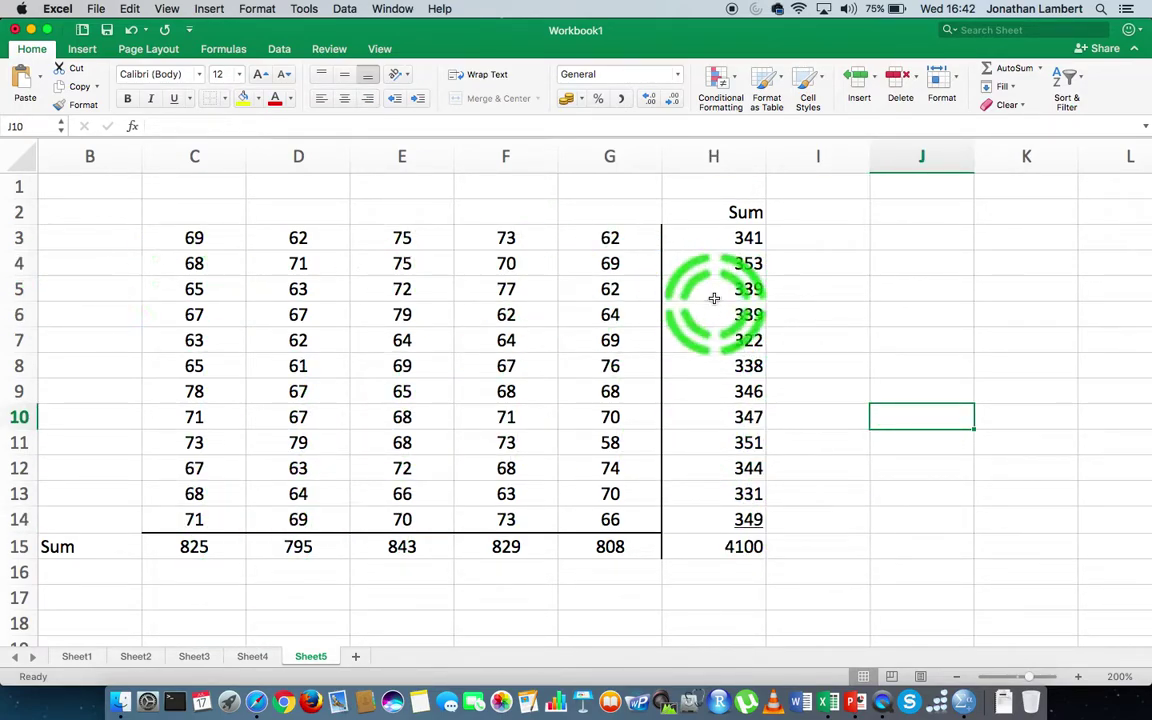
left_click(724, 542)
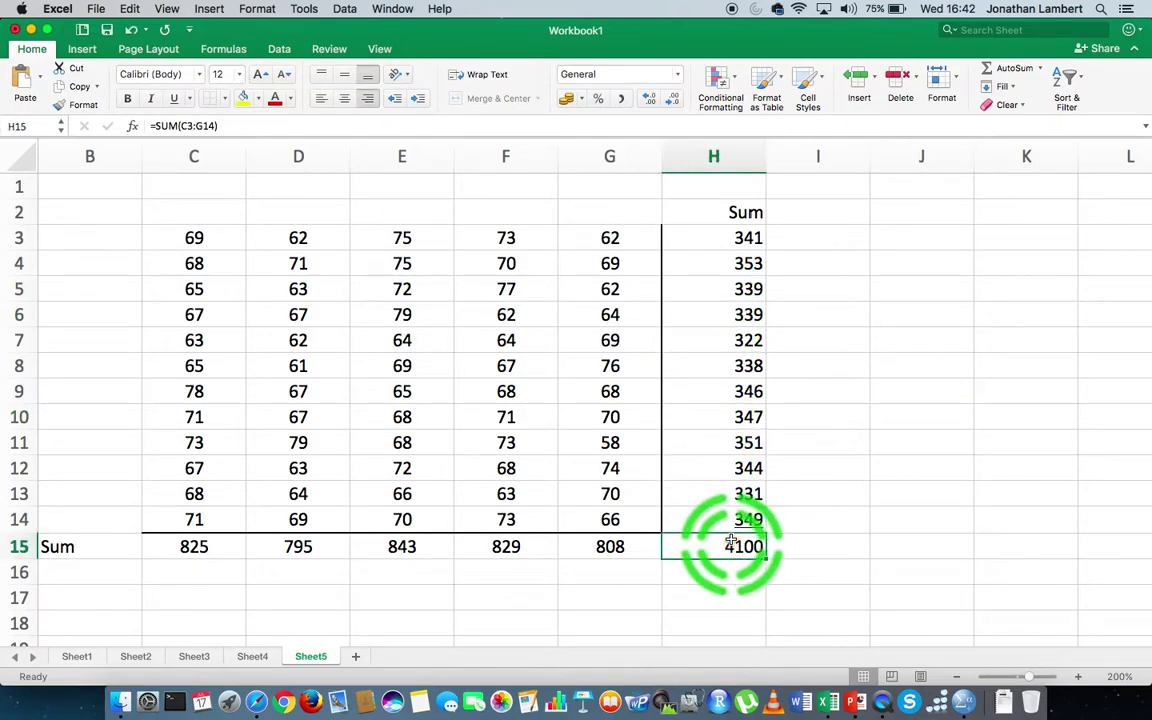